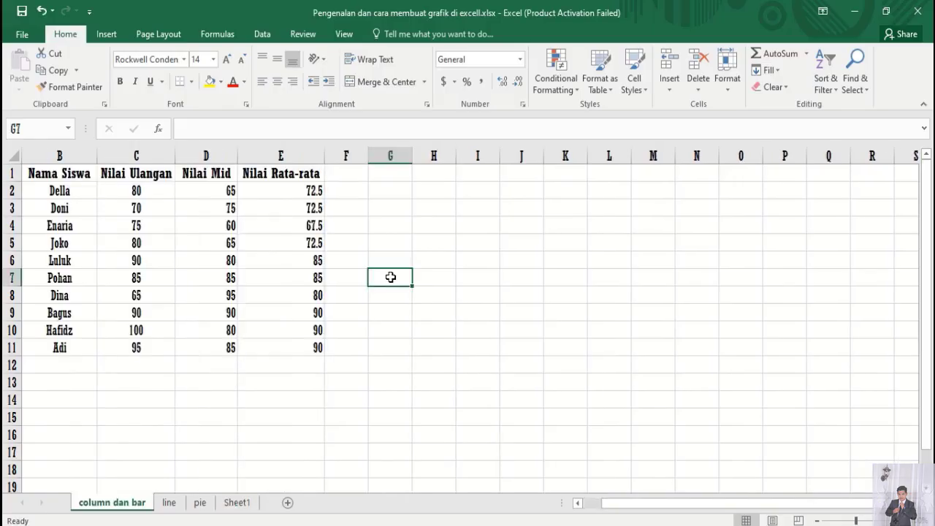
- Insert a 2-D clustered column chart from the student score table B1:E11 and place it beside the data
click(95, 201)
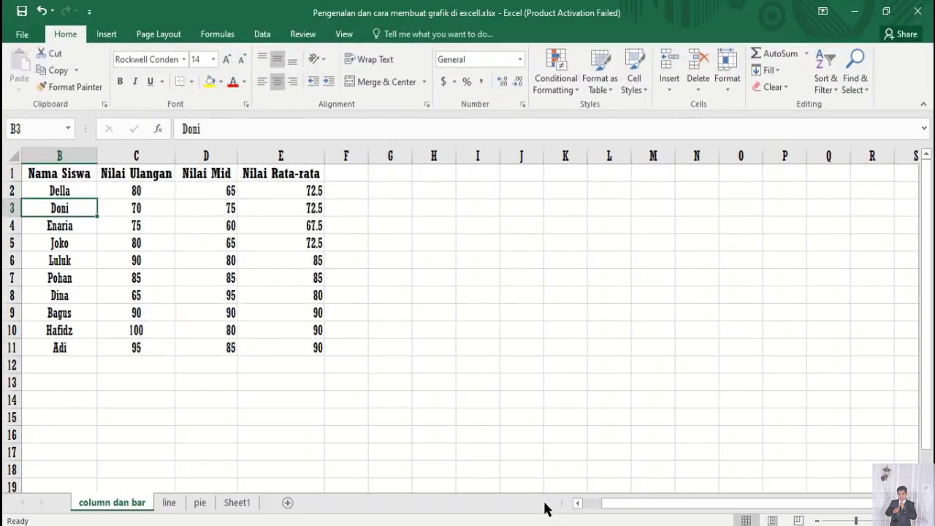
click(63, 174)
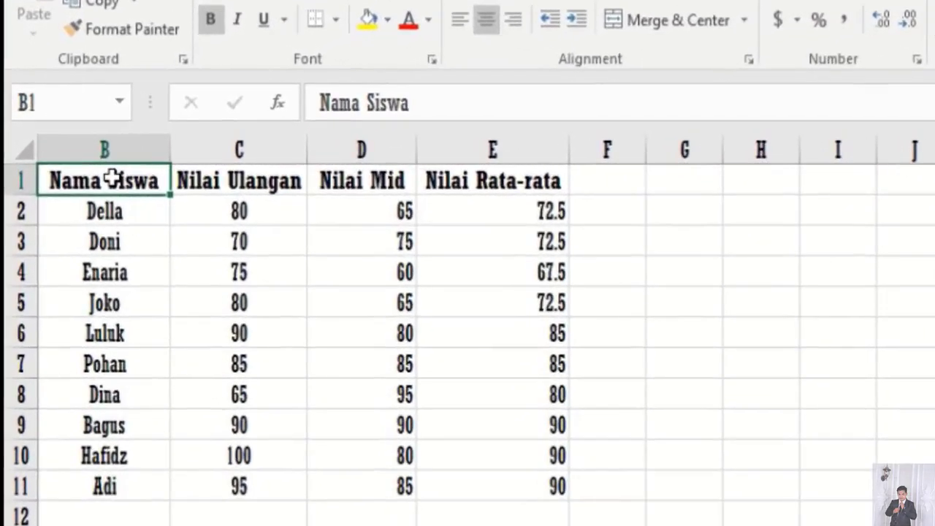
drag(109, 178, 553, 504)
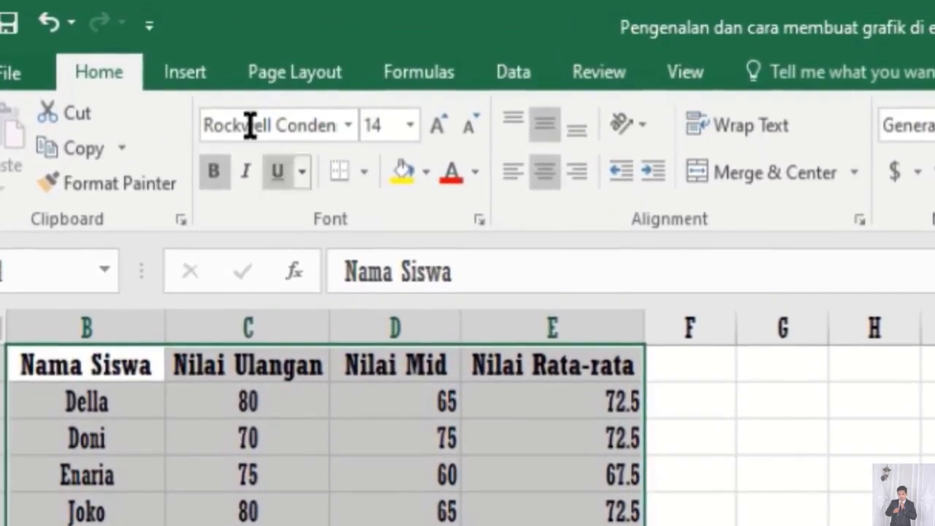
click(192, 76)
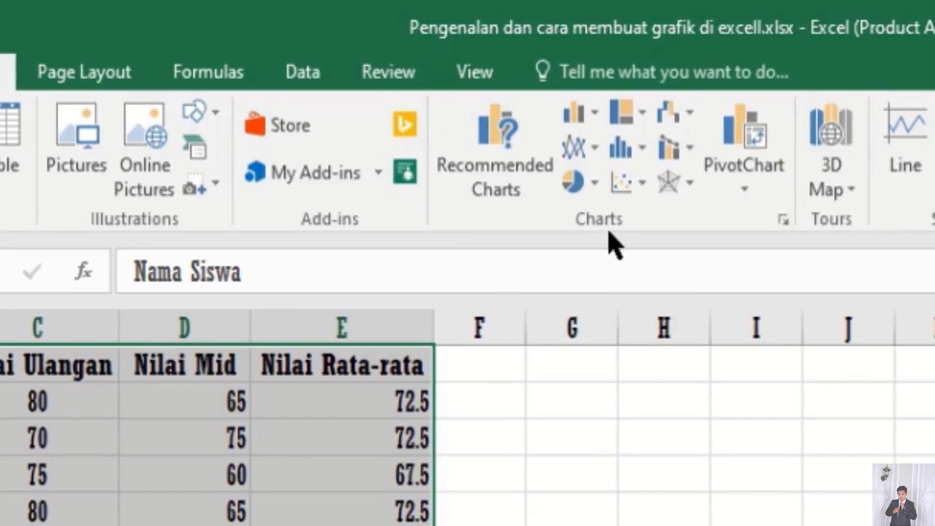
click(575, 117)
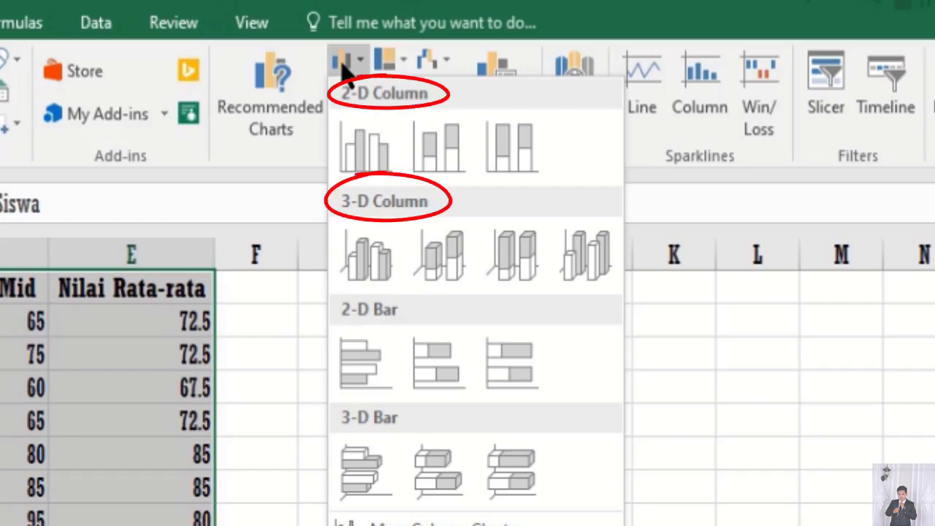
click(367, 148)
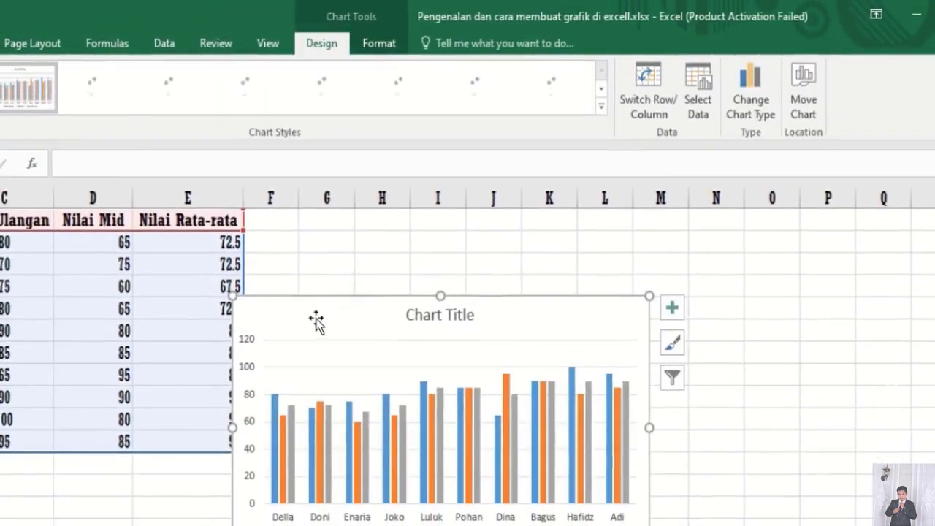
drag(309, 324, 551, 212)
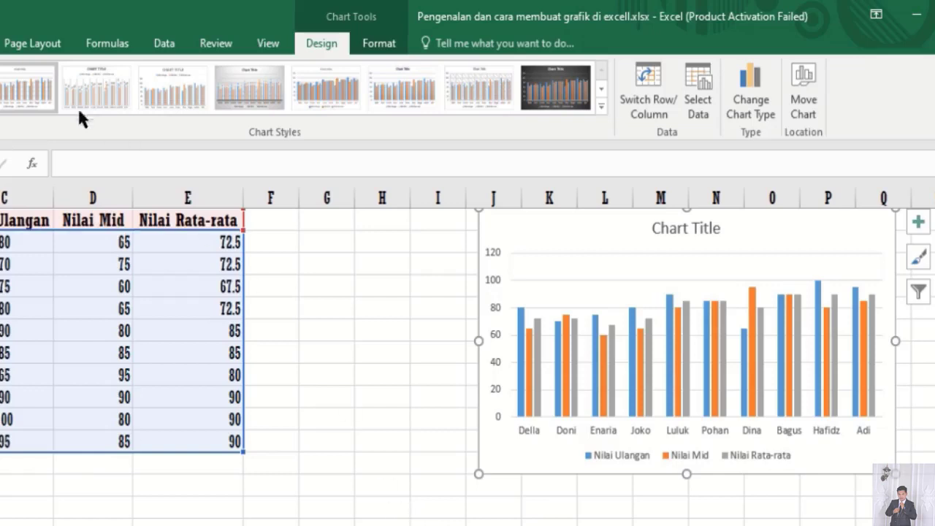
- Move the column chart farther from the table, starting at column L, and change its type to 3-D Column
click(0, 43)
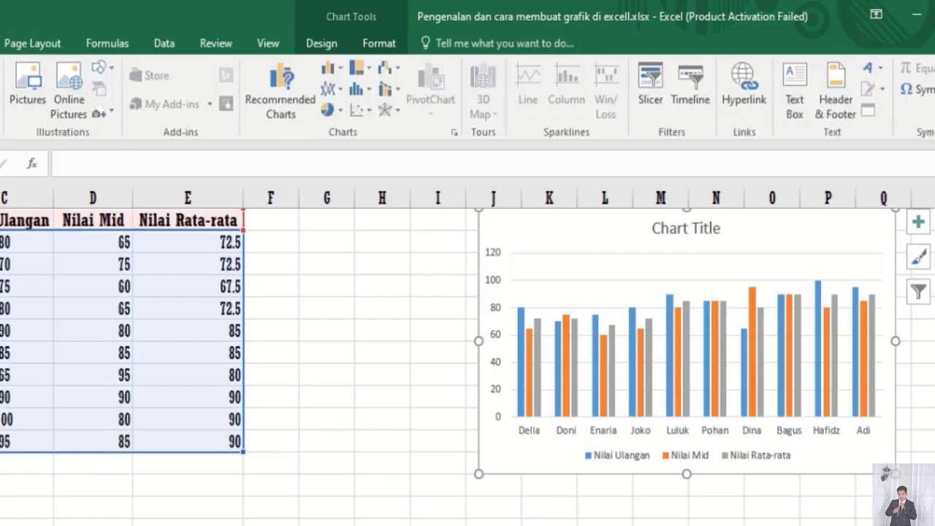
click(328, 69)
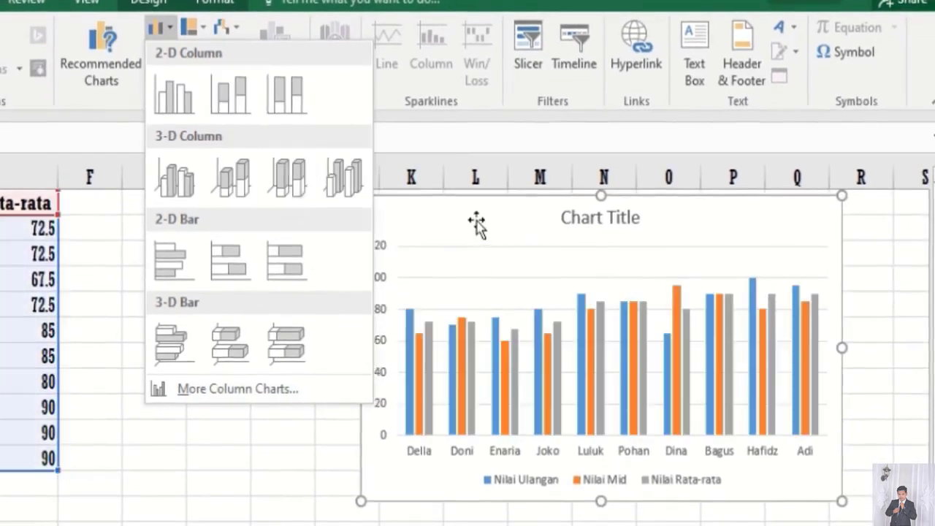
click(477, 221)
drag(411, 219, 531, 257)
drag(520, 212, 510, 213)
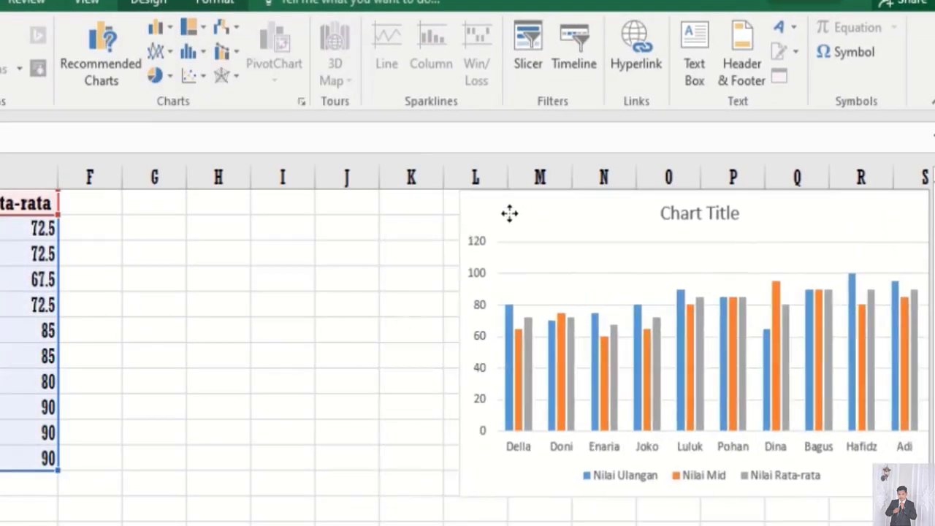
click(157, 27)
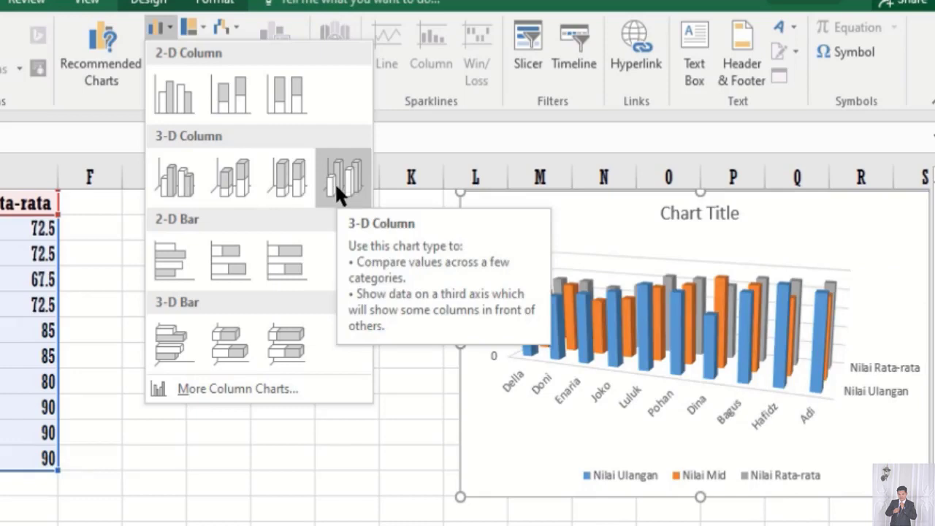
click(336, 186)
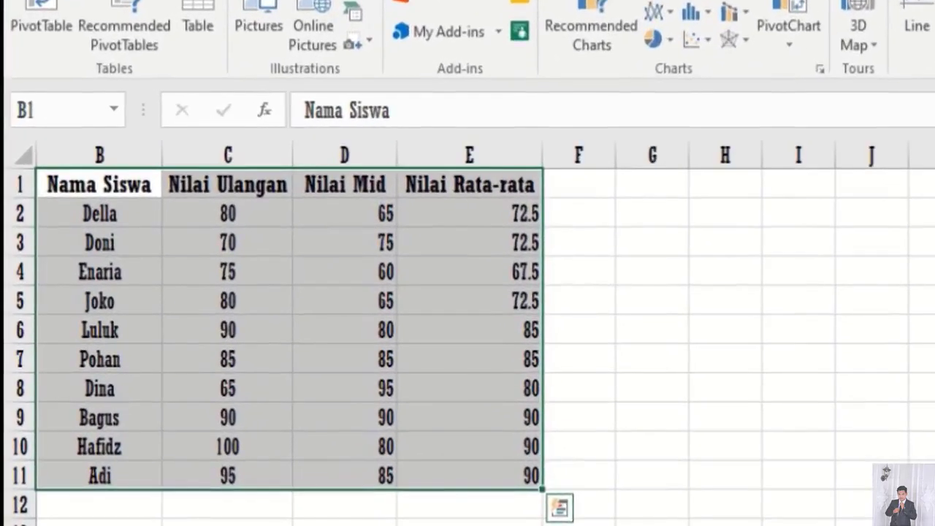
- Insert a 2-D clustered bar chart of B1:E11 beside the table and change it to a 3-D bar type
drag(125, 183, 449, 474)
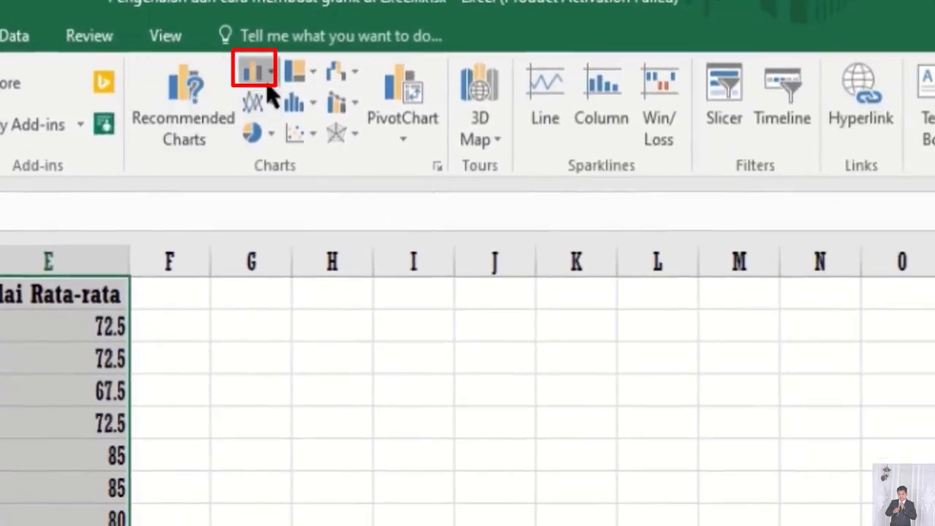
click(257, 71)
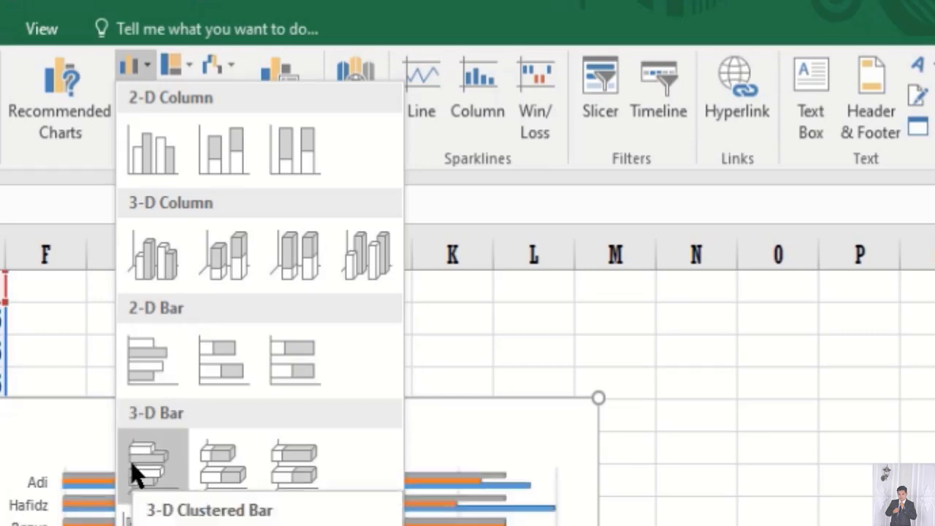
click(155, 358)
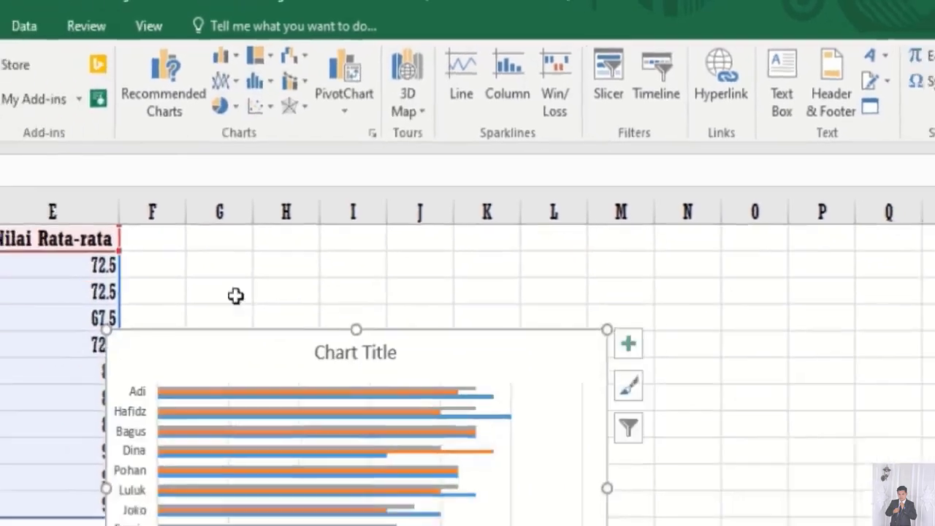
drag(291, 304, 625, 199)
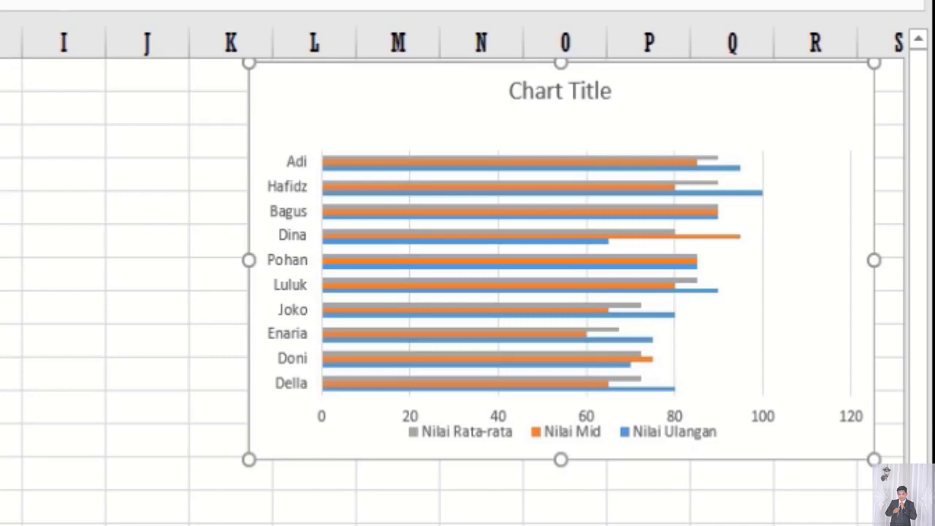
click(0, 0)
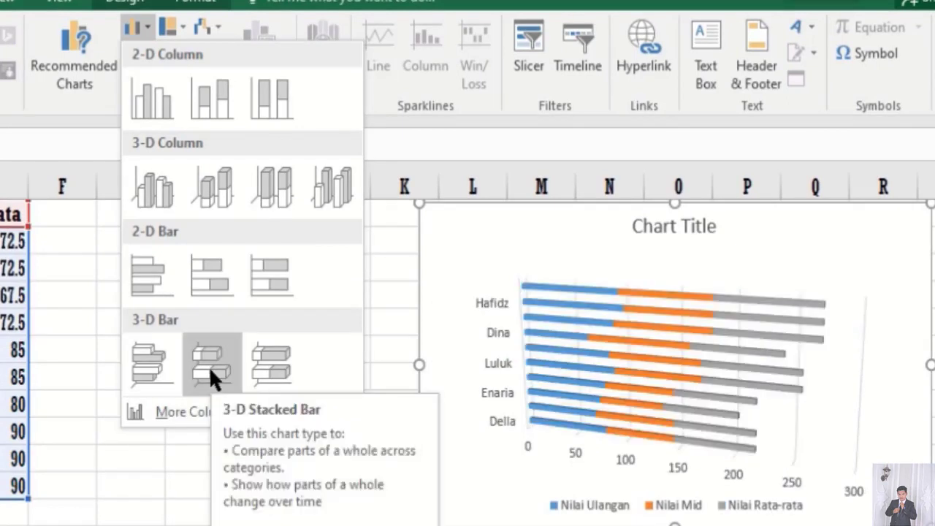
click(260, 361)
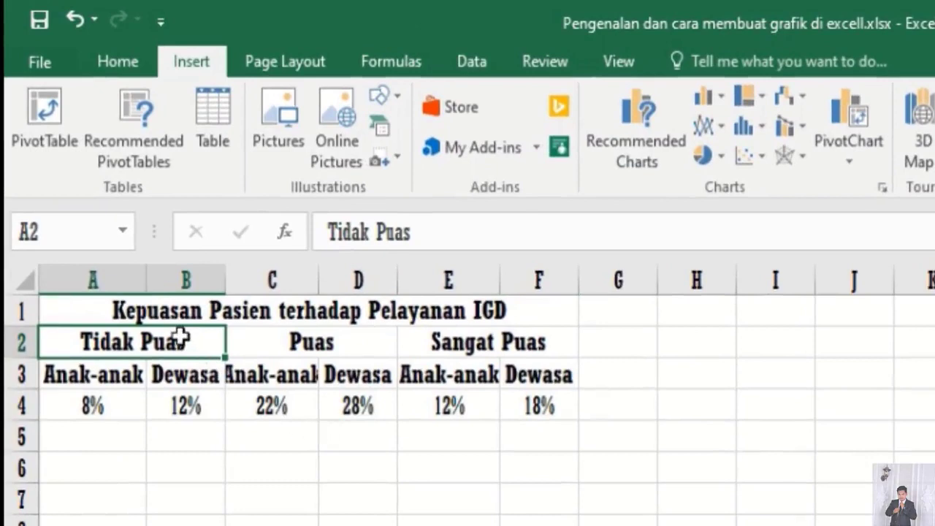
- Insert a 2-D pie chart from the patient satisfaction data in A2:F4
drag(175, 322, 520, 418)
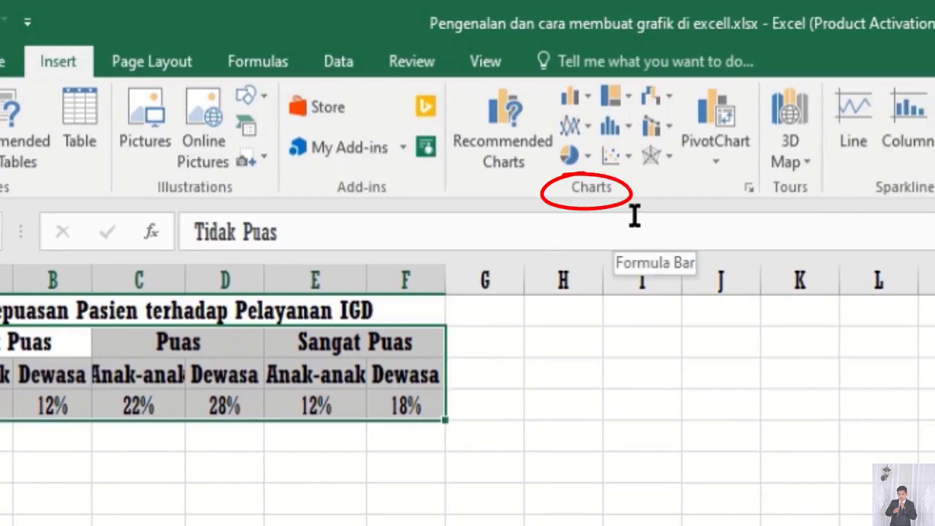
click(578, 163)
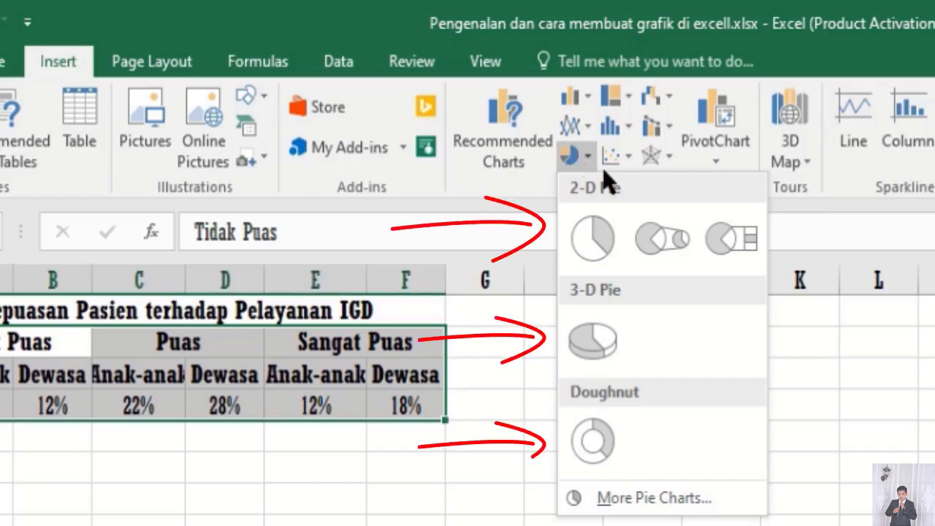
click(592, 239)
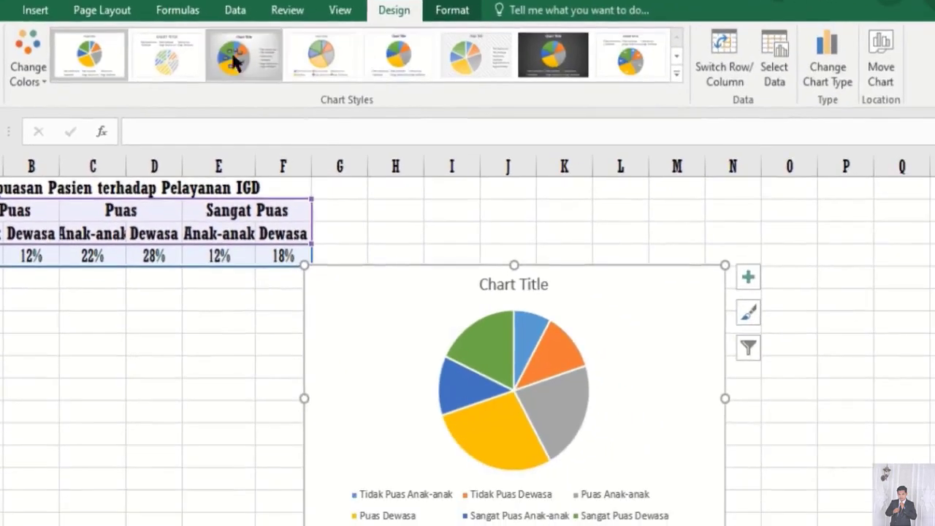
- Apply the grey gradient chart style with percentage labels and move the pie chart beside the table, starting at column K
click(234, 60)
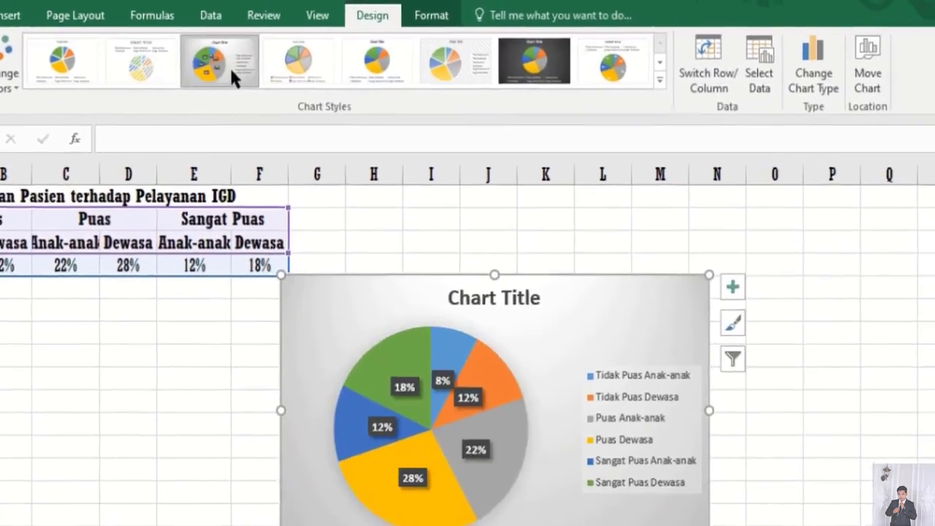
drag(437, 352, 567, 220)
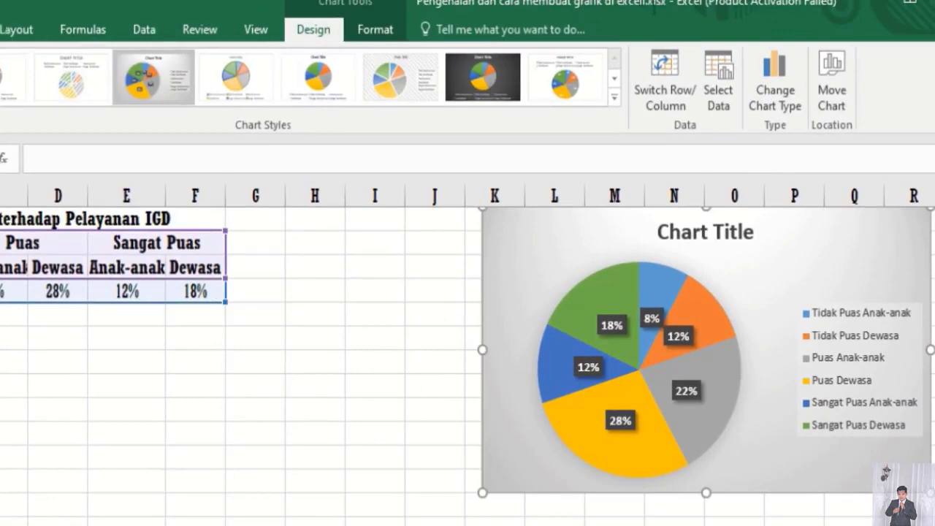
- Change the patient satisfaction pie chart to a Doughnut chart
click(0, 29)
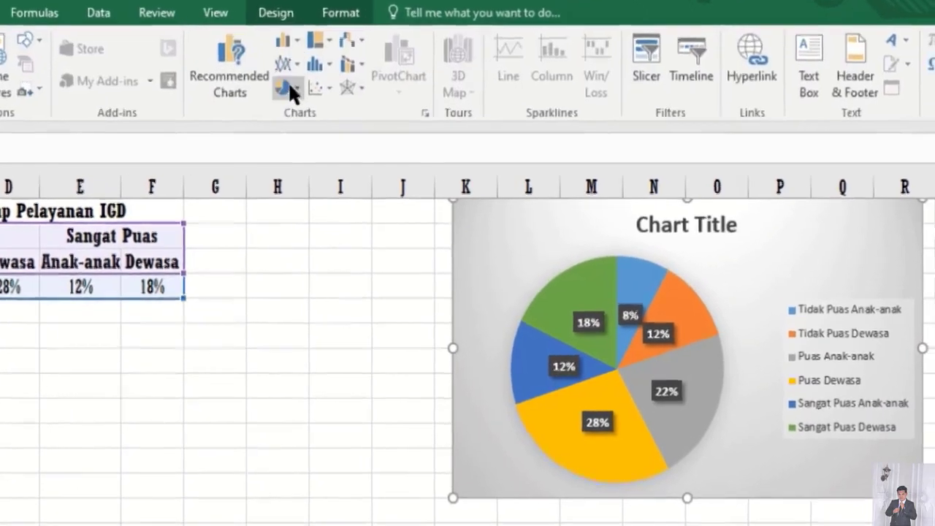
click(288, 86)
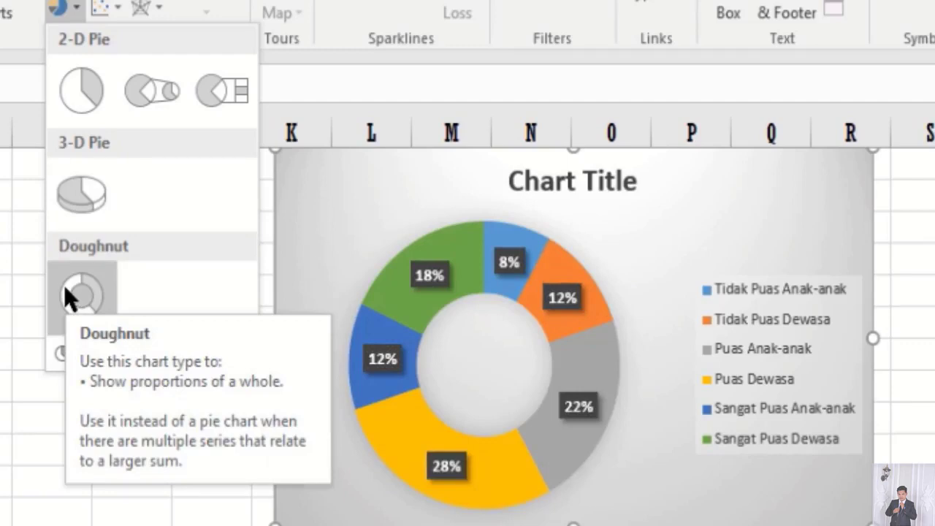
click(64, 285)
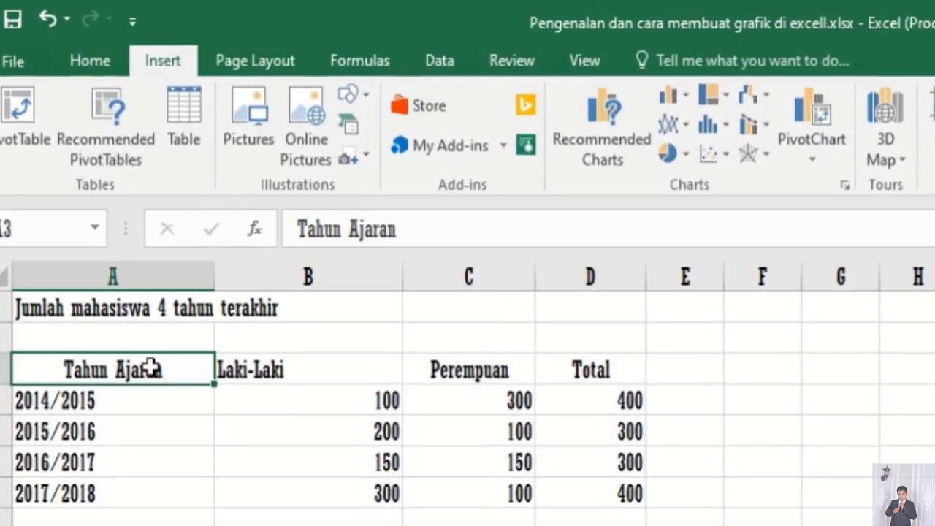
- Insert a 2-D line chart from the Tahun Ajaran, Laki-Laki and Perempuan columns and place it at columns J to P
drag(158, 371, 469, 484)
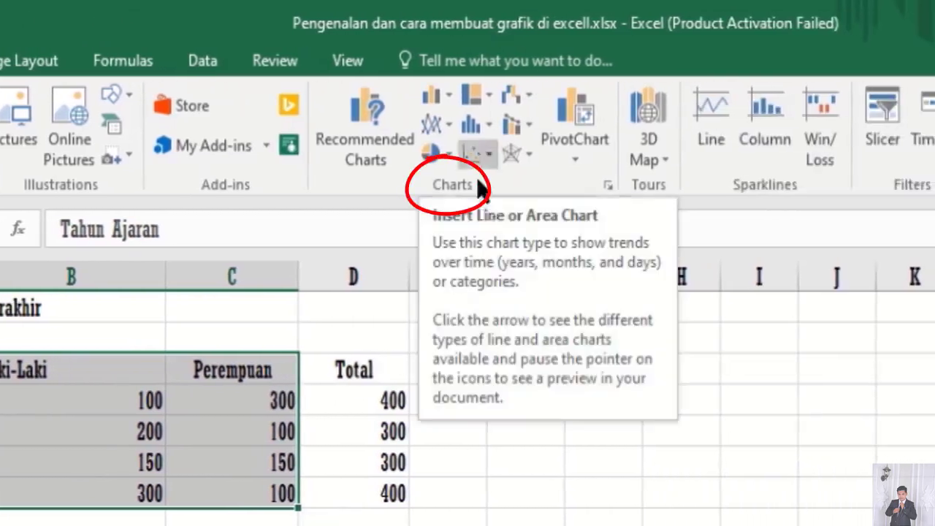
click(443, 132)
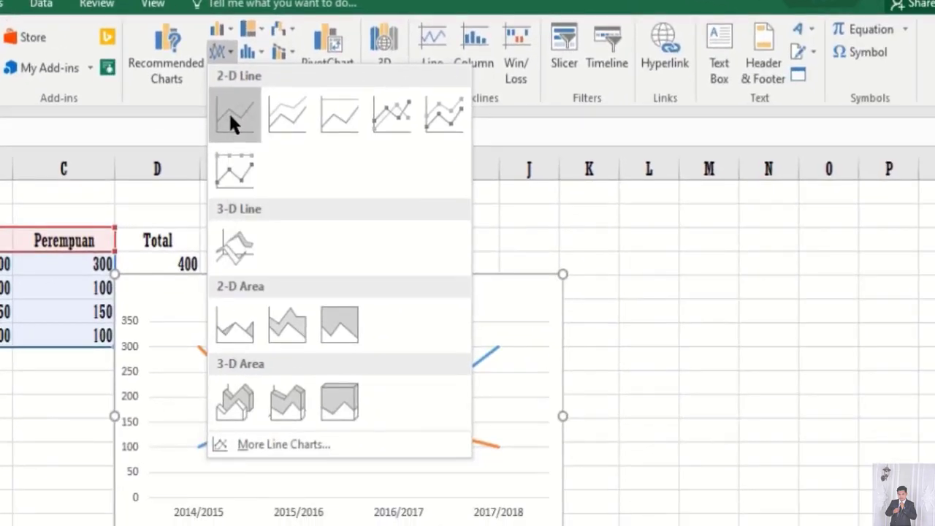
click(231, 121)
drag(275, 292, 597, 195)
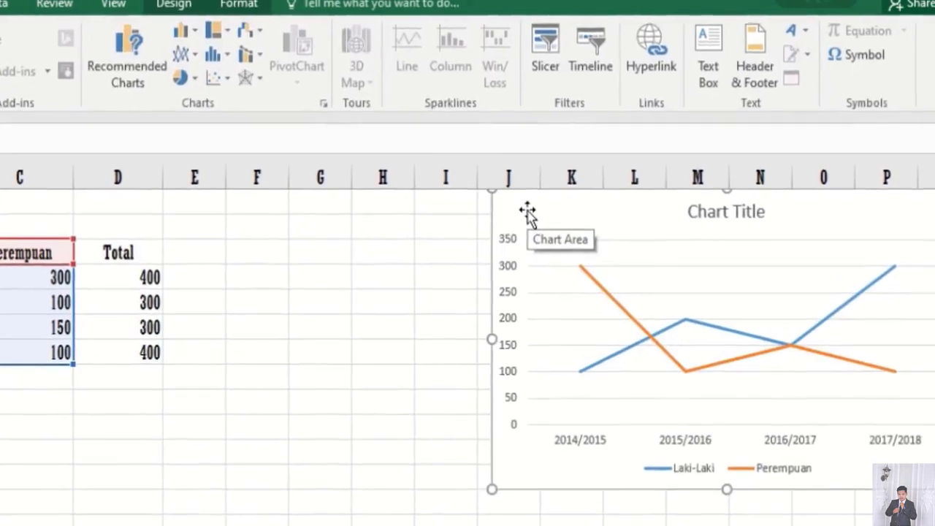
- Change the student count line chart to 3-D Line and move it closer to the table, starting at column E
click(186, 53)
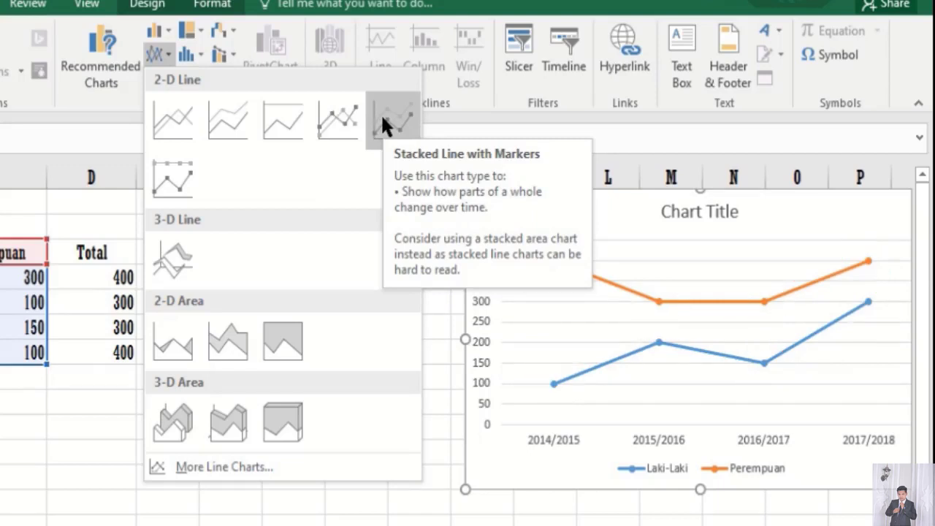
click(160, 248)
drag(520, 228, 229, 232)
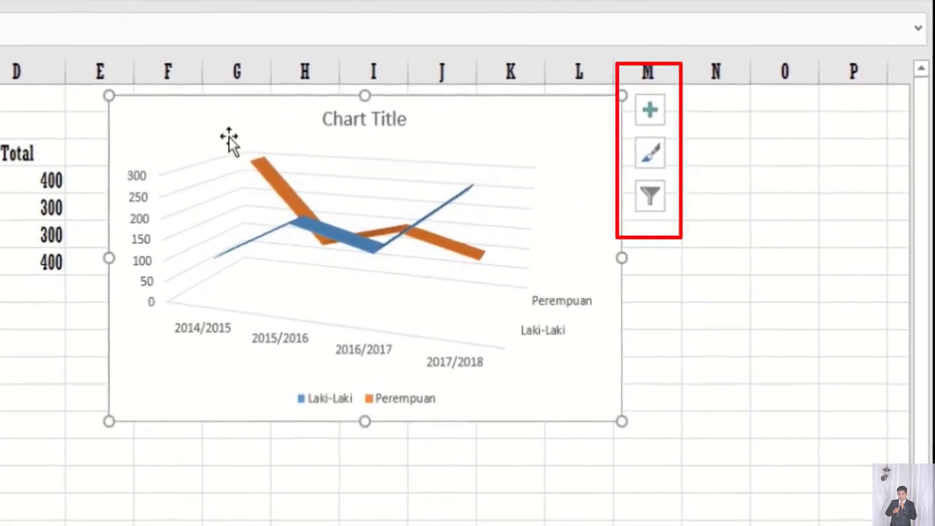
- Try axis titles on the 3-D line chart and apply the dark-background chart style
click(654, 117)
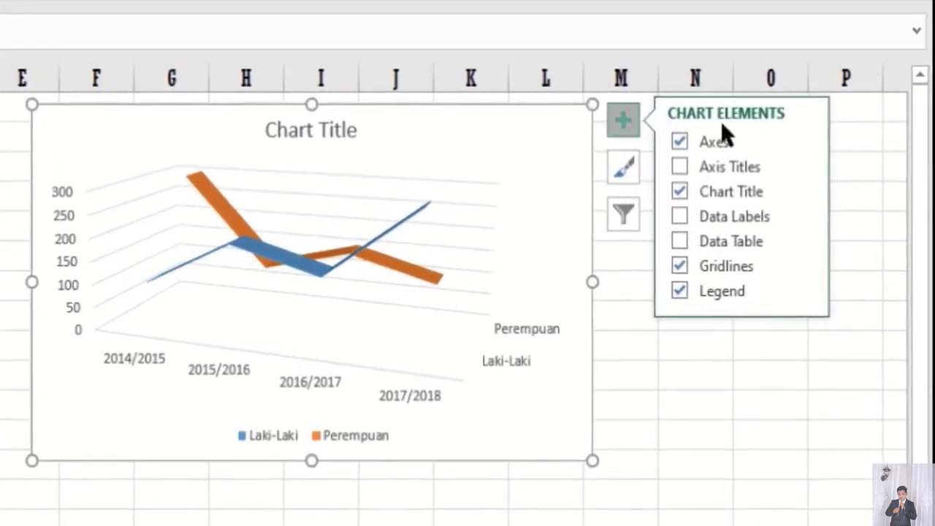
click(729, 156)
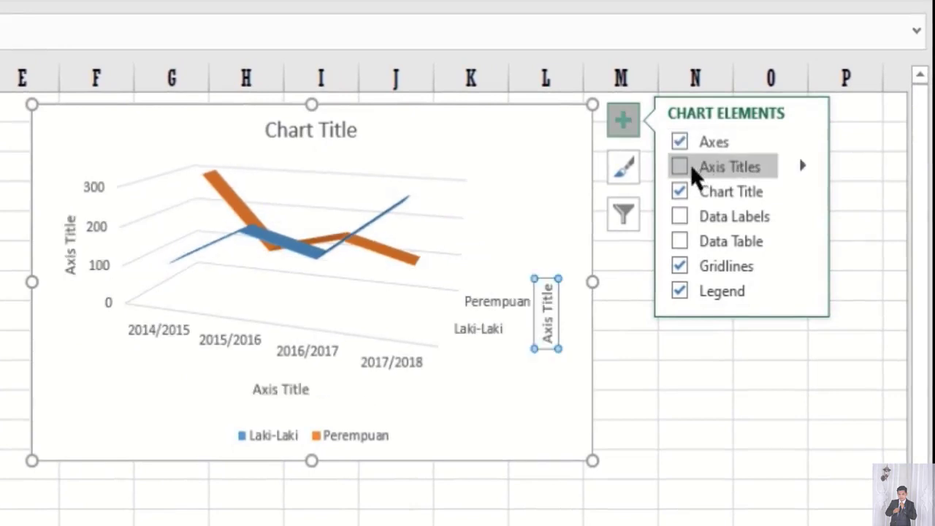
click(620, 174)
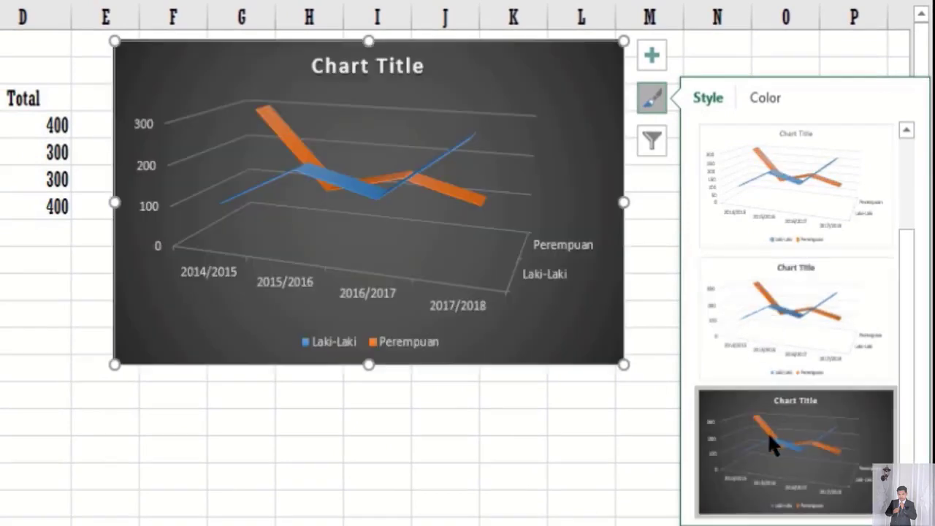
click(768, 432)
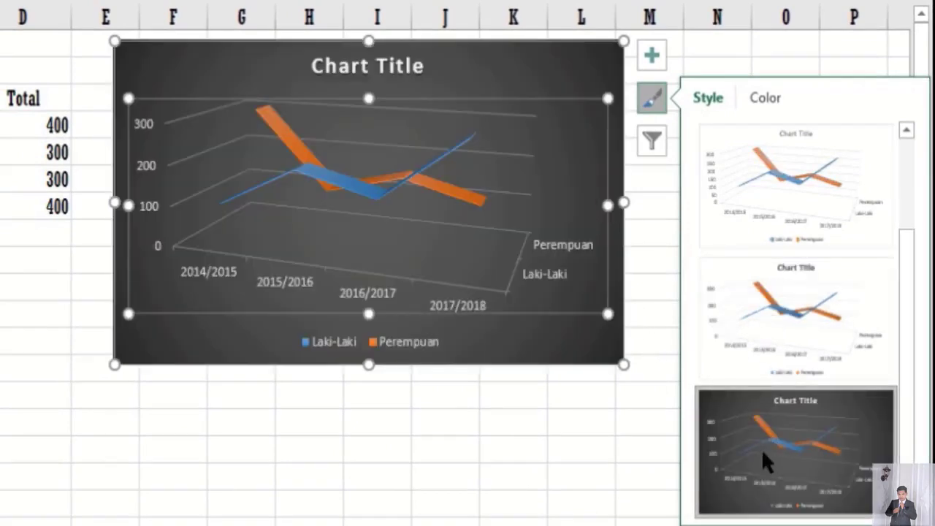
- Exclude the 2016/2017 category in the line chart's filter
click(655, 150)
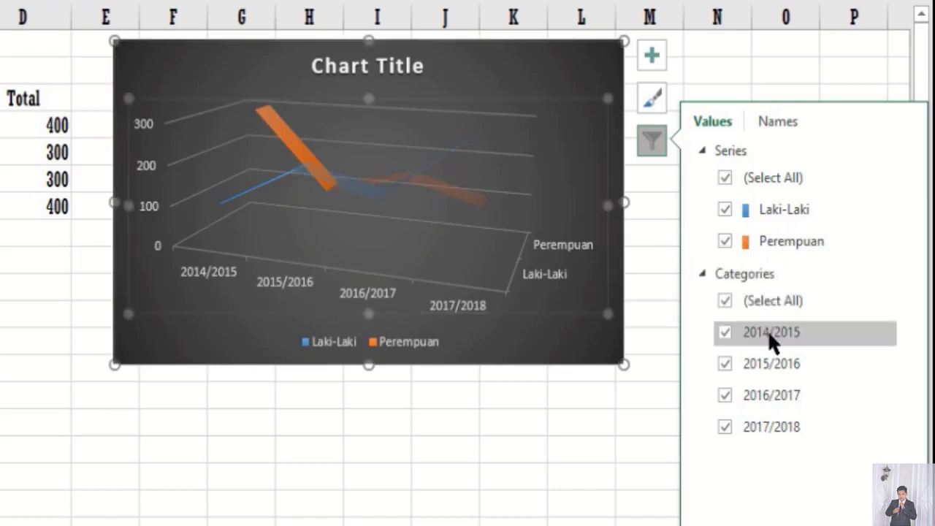
click(780, 388)
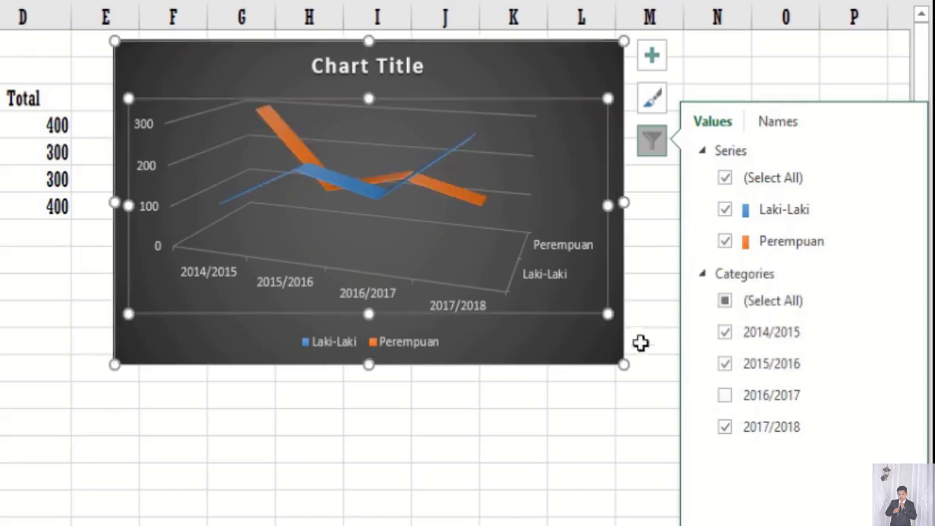